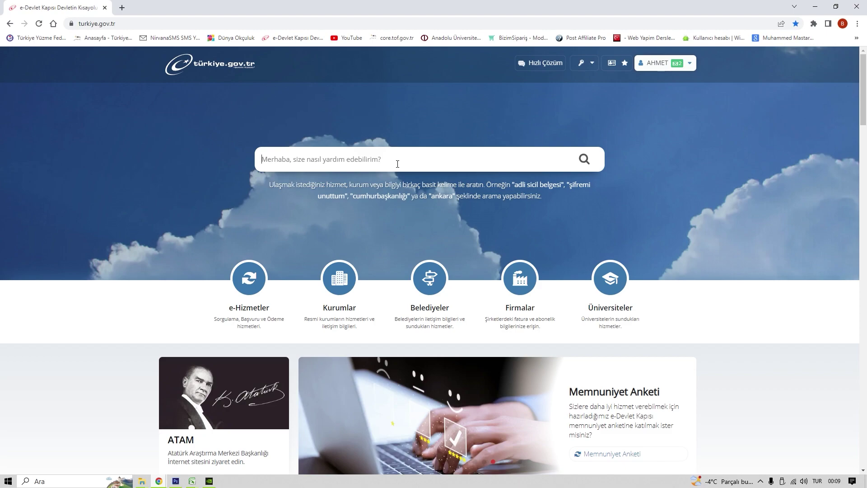
Step: Search the portal for "gsb" and open the Spor Bilgi Sistemi service of Gençlik ve Spor Bakanlığı
left_click(397, 164)
type("gsb")
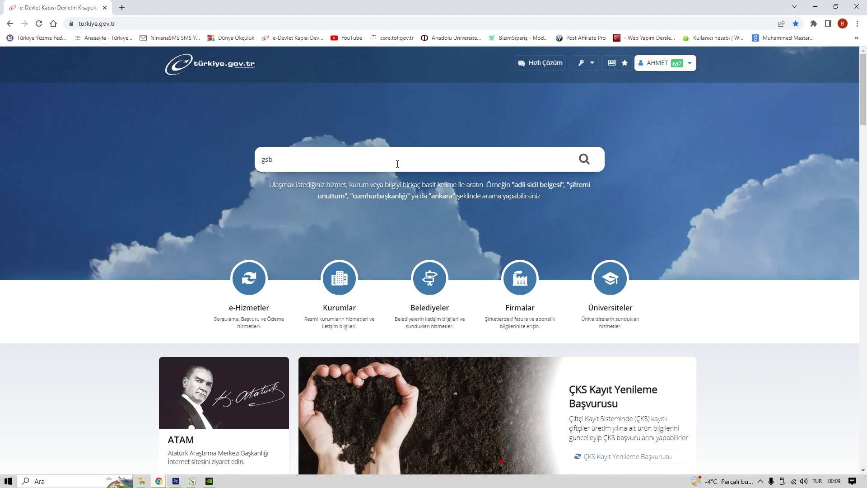
left_click(339, 204)
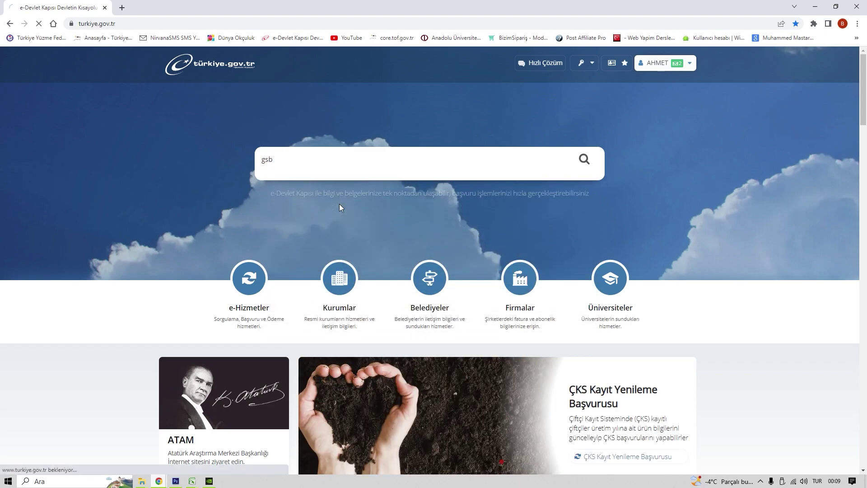
left_click(486, 338)
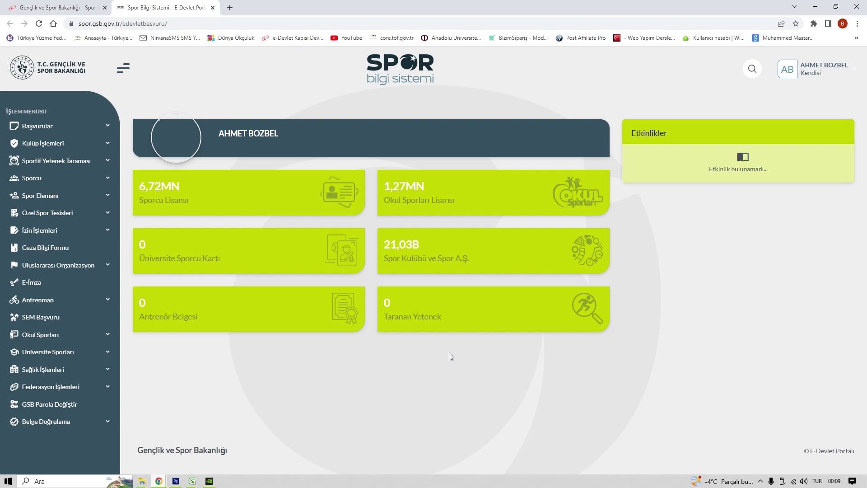
Step: Open the Veli İzni application under İzin İşlemleri, query the child's national ID number and continue to İzin Bilgileri
left_click(108, 231)
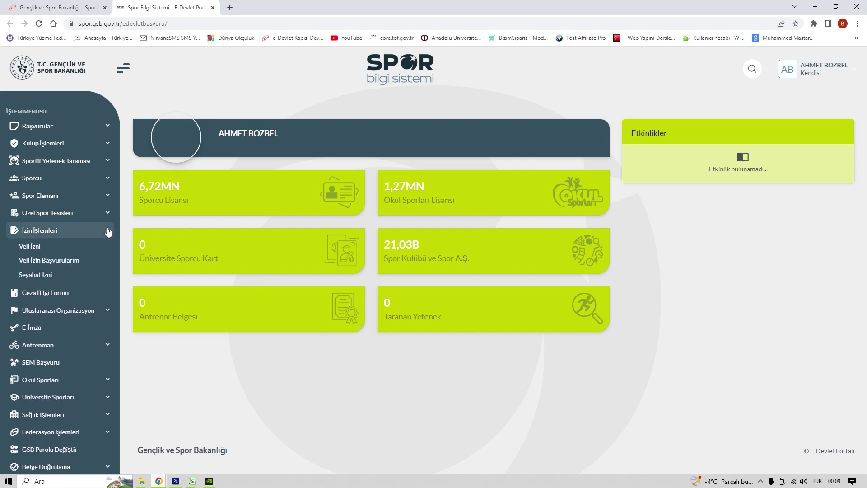
left_click(40, 248)
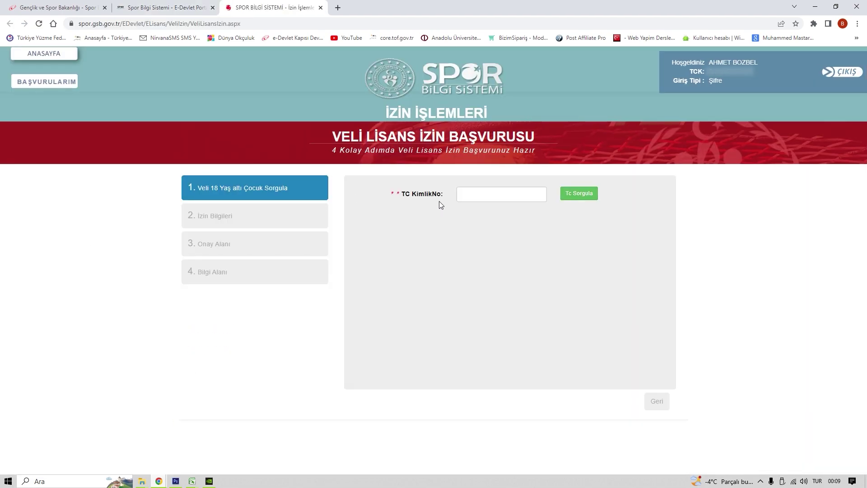
left_click(473, 197)
left_click(505, 215)
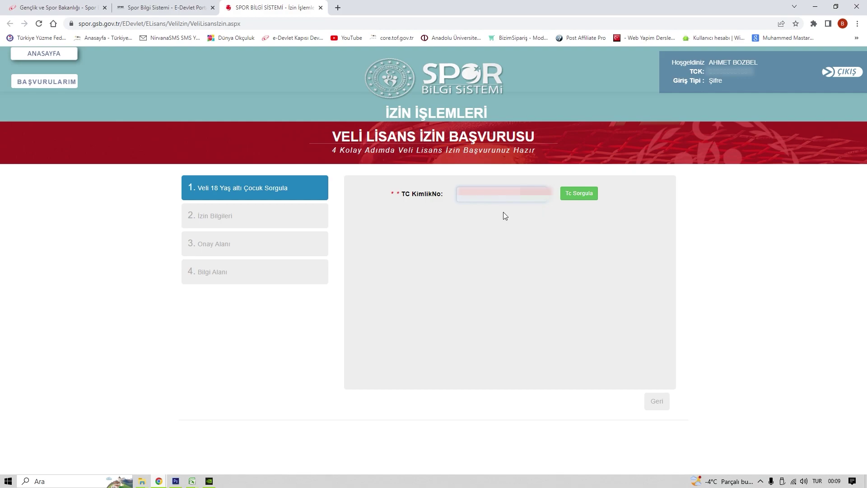
left_click(576, 194)
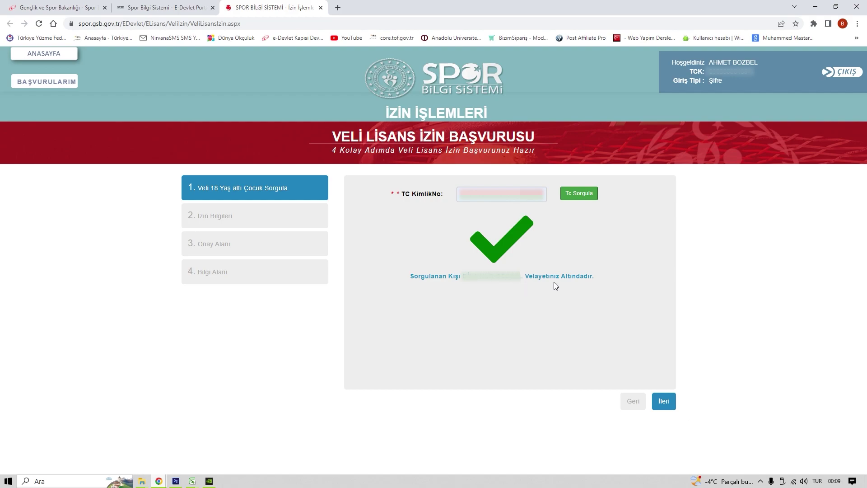
left_click(663, 401)
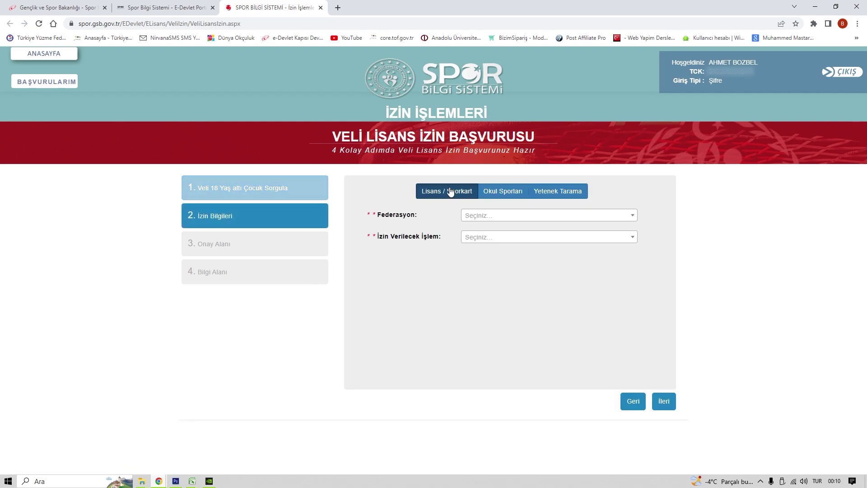
Step: Choose the Lisans / Sporkart permission type and set the federation to Türkiye Yüzme Federasyonu
left_click(494, 195)
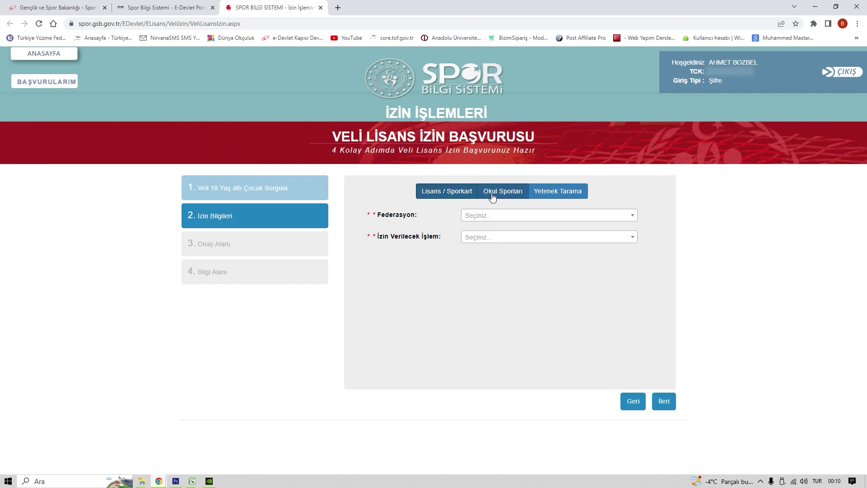
left_click(555, 195)
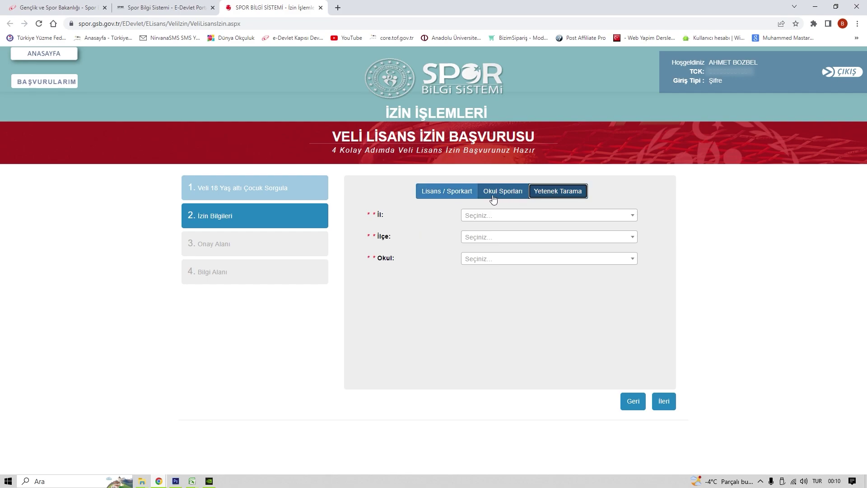
left_click(470, 196)
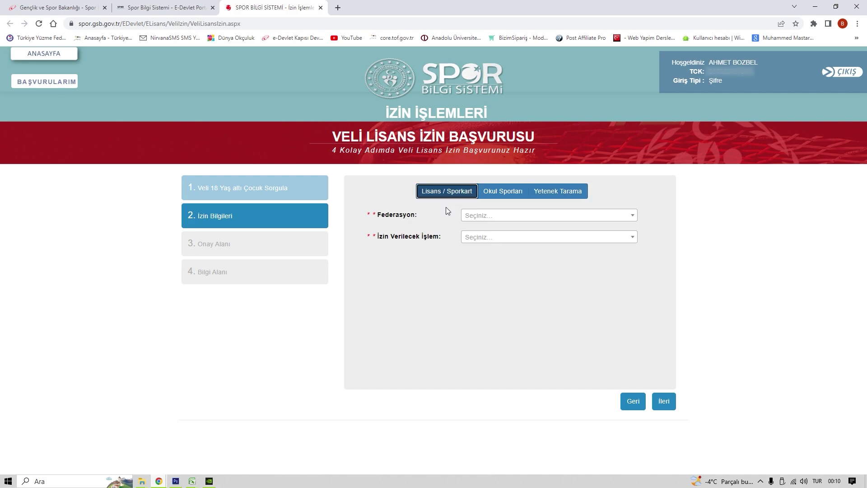
left_click(492, 217)
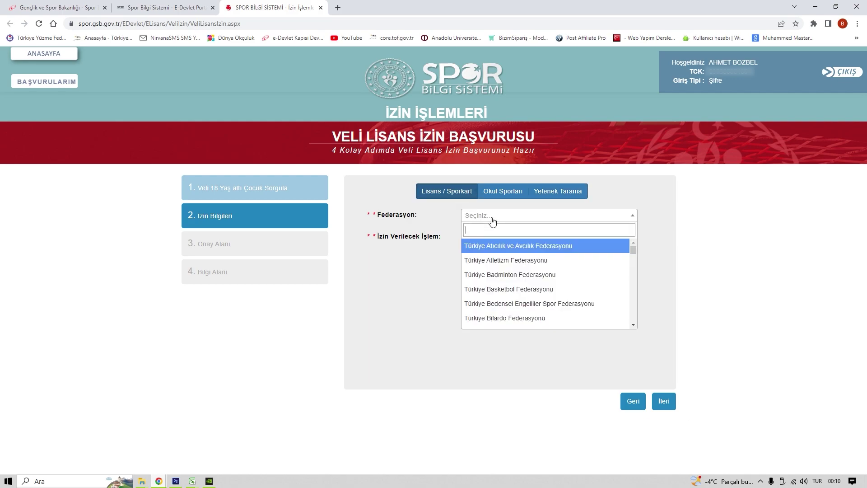
type("yüzm")
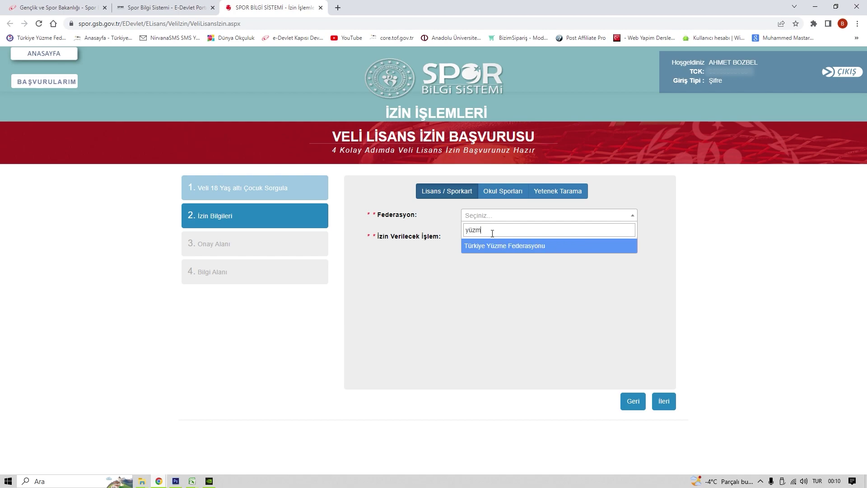
left_click(489, 248)
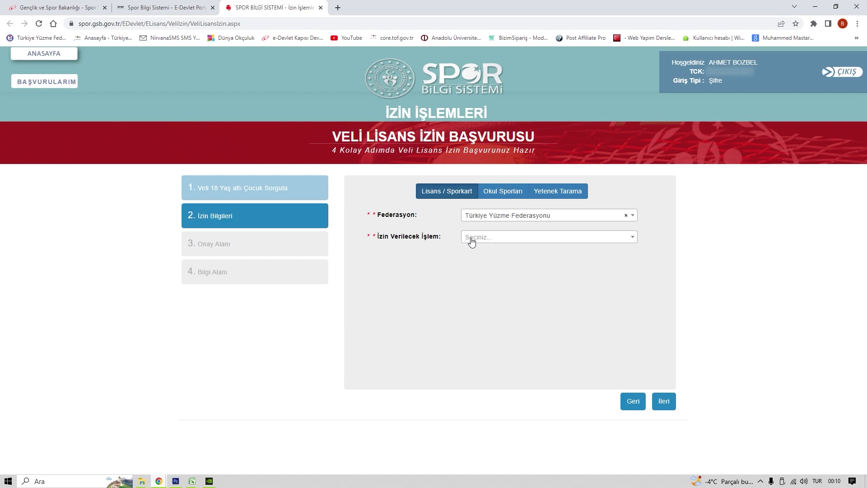
Step: Set the permitted operation to Tescil and the licence type to Kulüp Lisansı
left_click(471, 238)
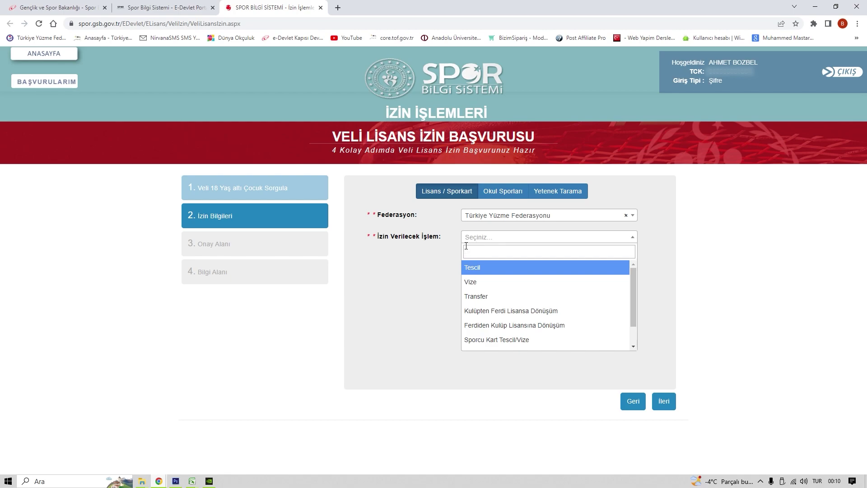
left_click(640, 253)
left_click(632, 237)
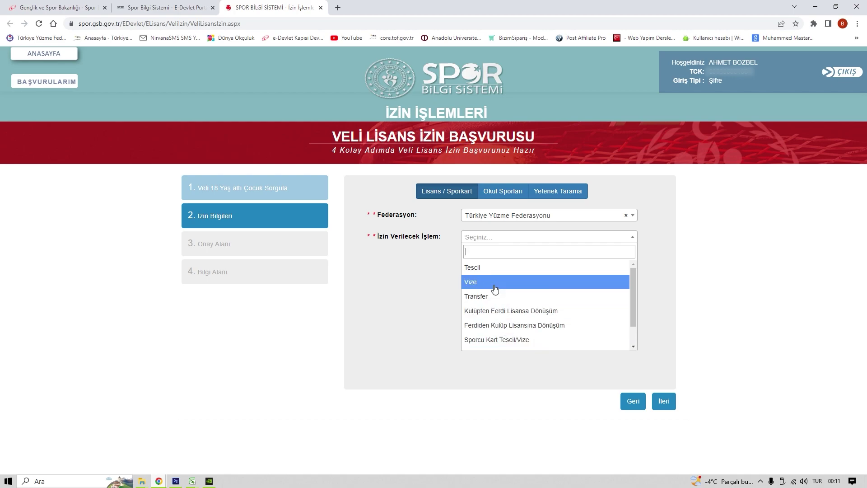
left_click(487, 268)
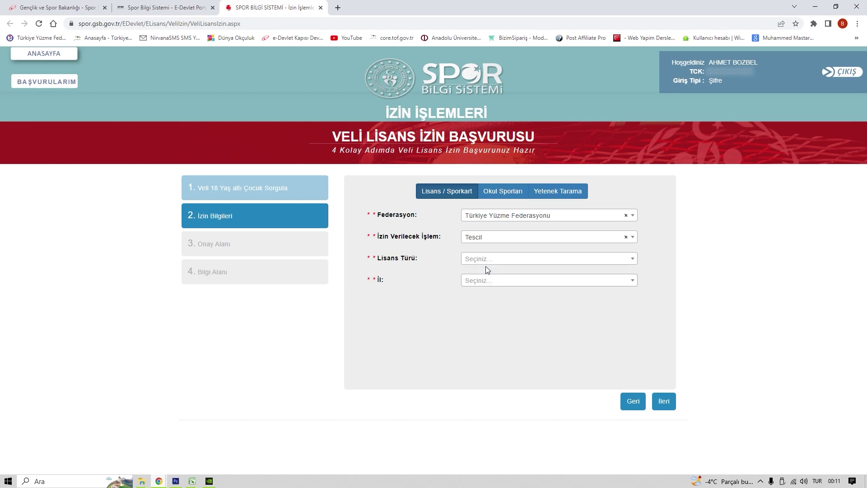
left_click(486, 266)
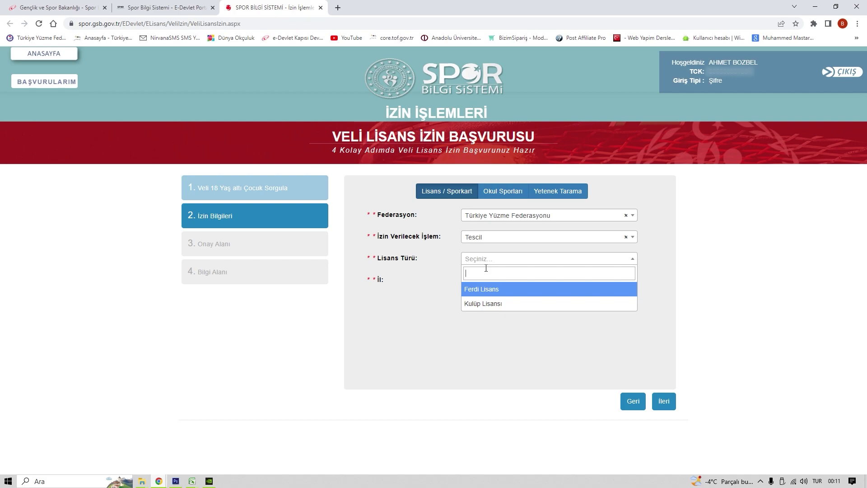
left_click(492, 304)
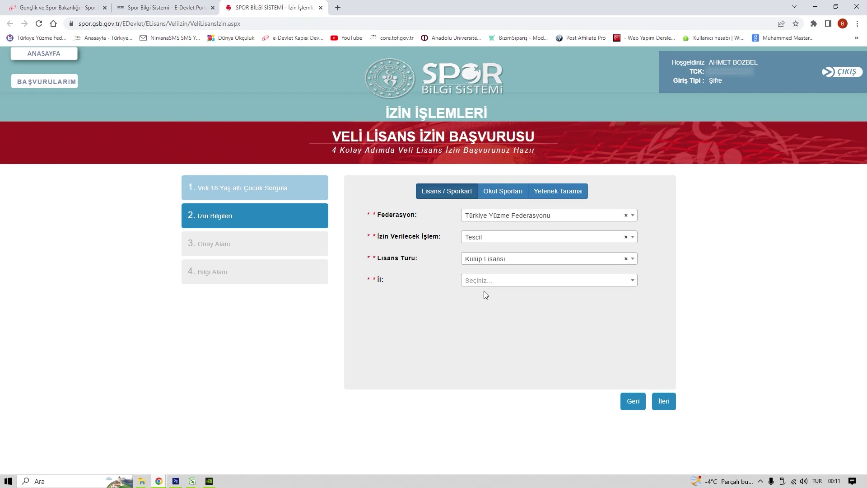
Step: Set the province to SİVAS and the club to SULTANŞEHİR GENÇLİK VE SPOR KULÜBÜ, and continue to Onay Alanı
left_click(479, 283)
type("siva")
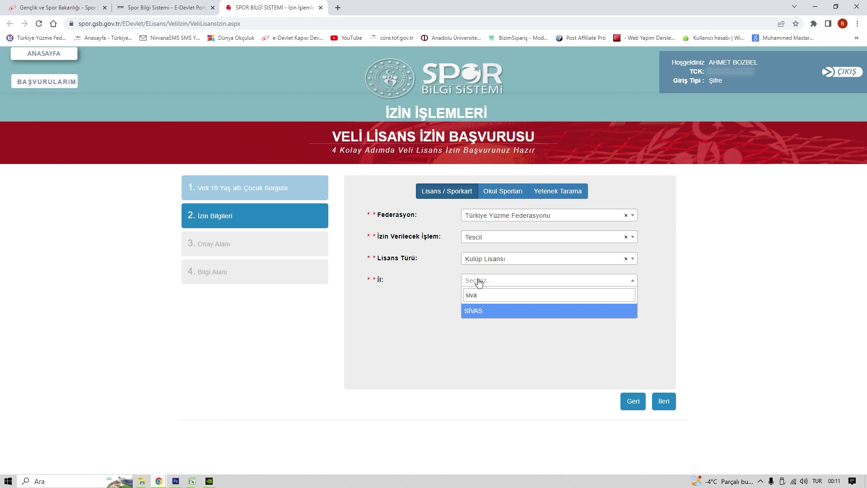
left_click(483, 310)
left_click(474, 306)
type("sulta")
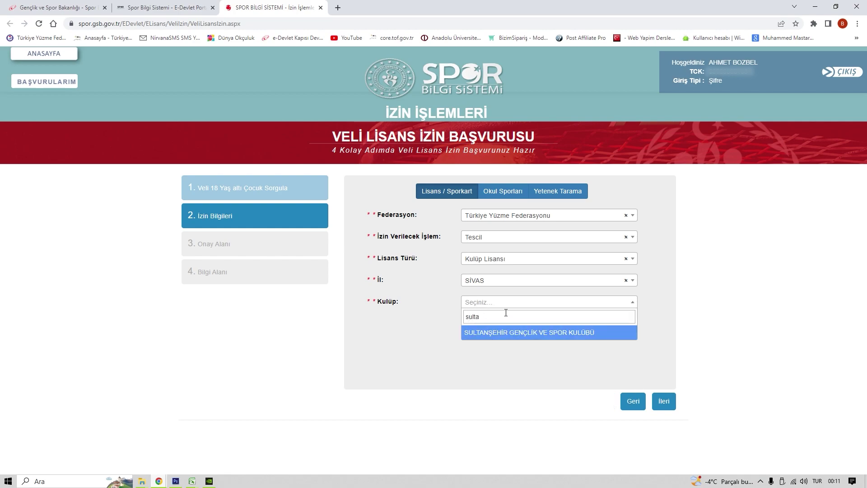
left_click(515, 333)
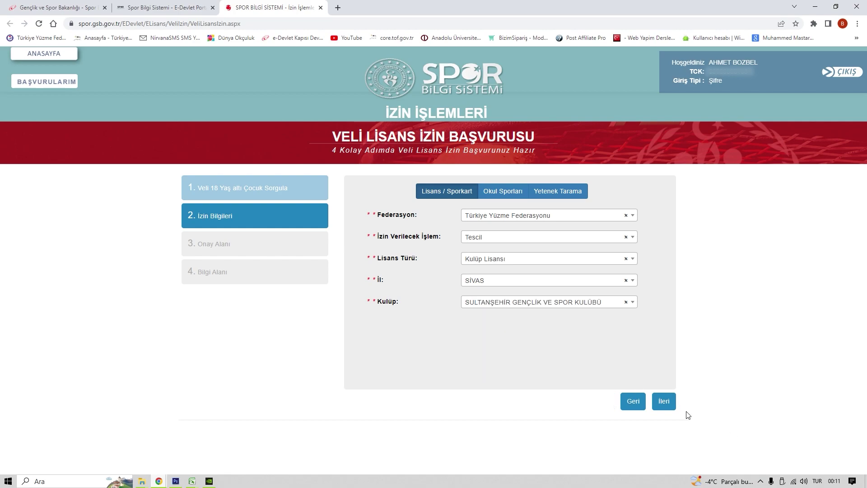
left_click(663, 401)
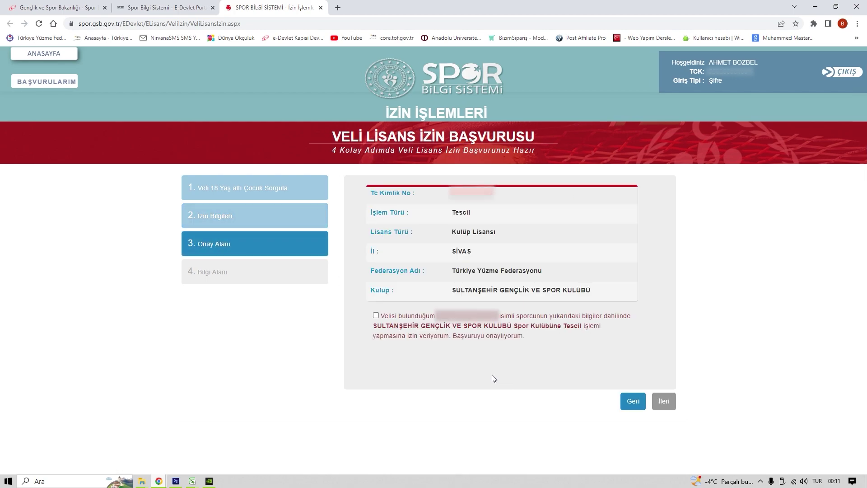
Step: Accept the parental consent statement for the club registration and complete the application
left_click_drag(383, 314, 595, 335)
left_click(537, 352)
left_click(376, 316)
left_click(661, 403)
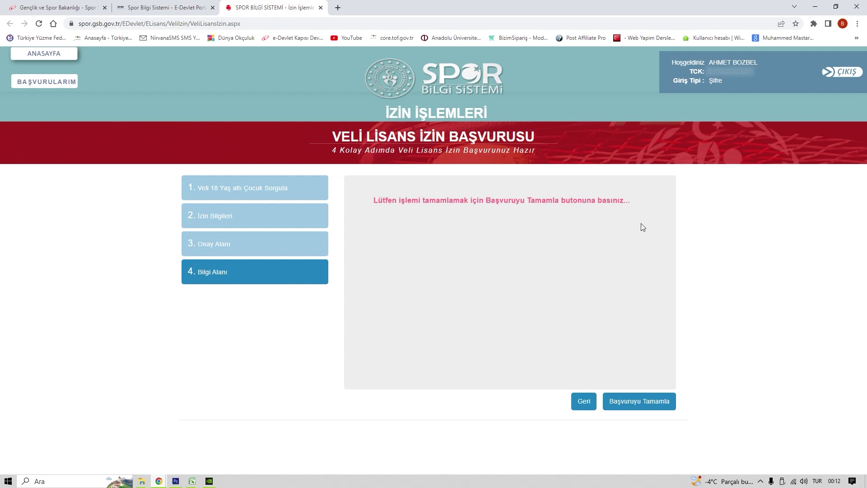
left_click(639, 409)
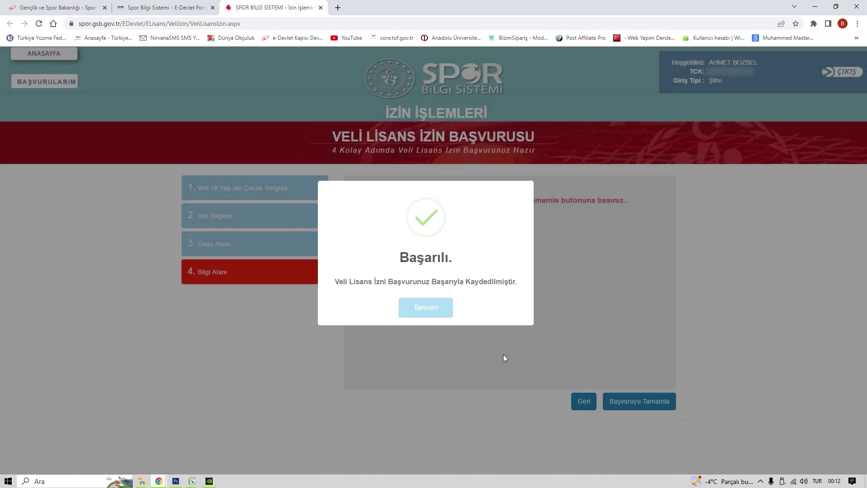